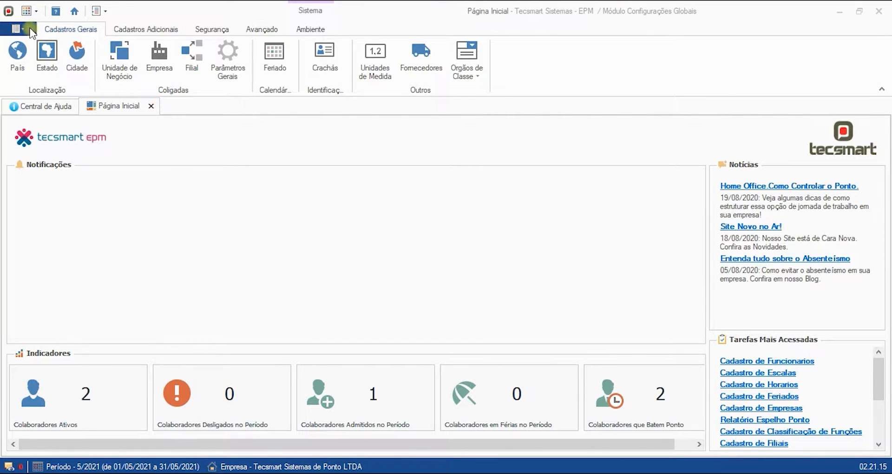
Switch to the Automação de Ponto module and list all records of the Horários register
{"action": "left_click", "coordinate": [18, 29]}
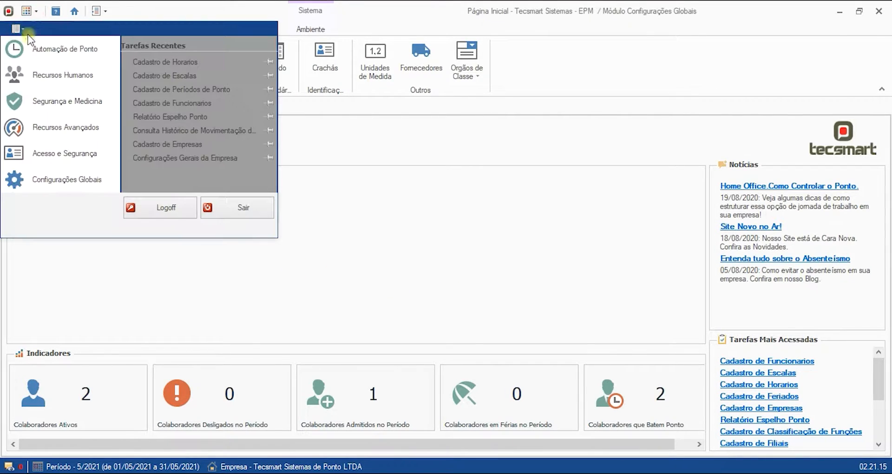
{"action": "left_click", "coordinate": [102, 50]}
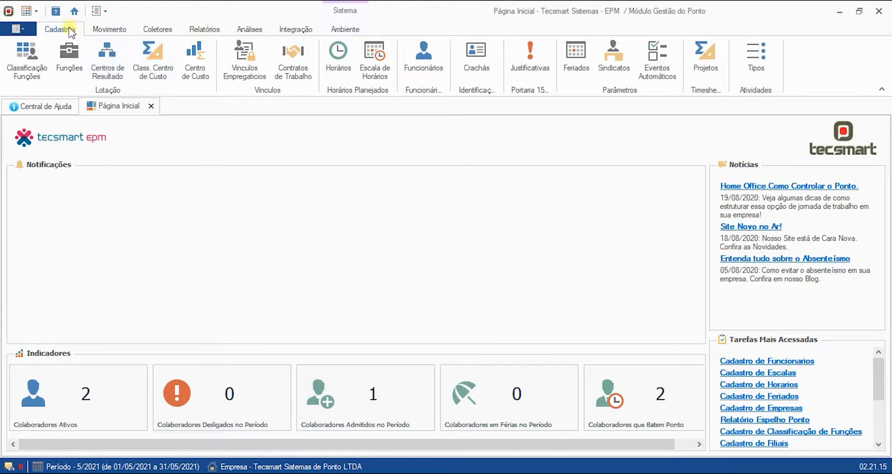
{"action": "left_click", "coordinate": [340, 60]}
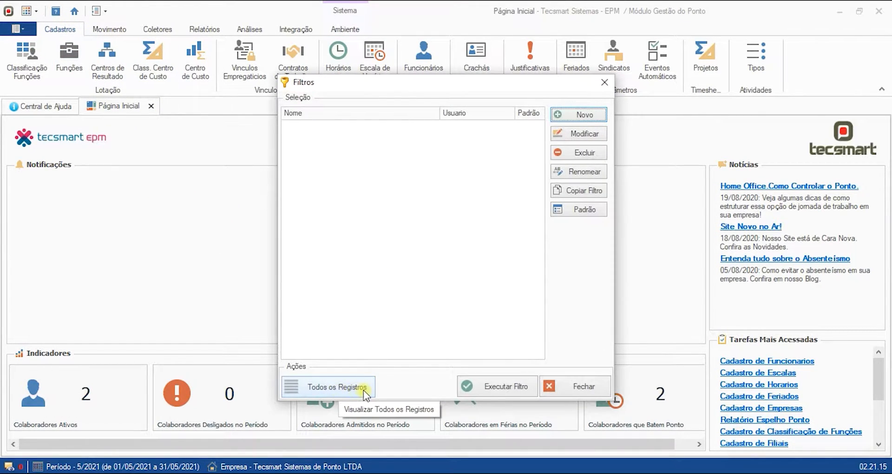
{"action": "left_click", "coordinate": [363, 389]}
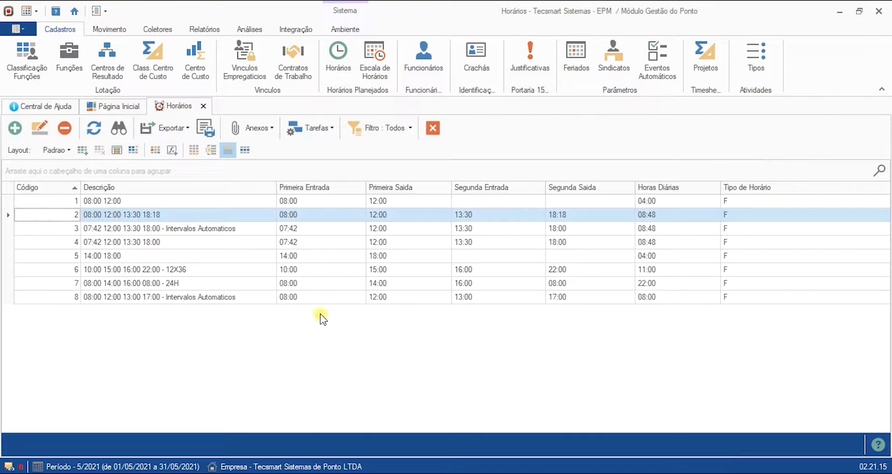
Look through the registered schedules in the list, from the first record to the last
{"action": "left_click", "coordinate": [282, 285]}
{"action": "key", "text": "Up"}
{"action": "key", "text": "Up"}
{"action": "key", "text": "Up"}
{"action": "key", "text": "Up"}
{"action": "key", "text": "Up"}
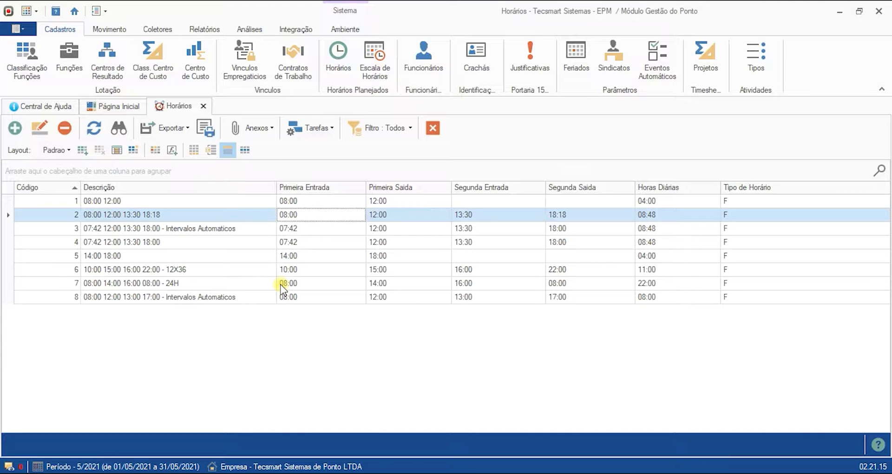
{"action": "key", "text": "Down"}
{"action": "key", "text": "Down"}
{"action": "key", "text": "Down"}
{"action": "key", "text": "Down"}
{"action": "key", "text": "Down"}
{"action": "key", "text": "Down"}
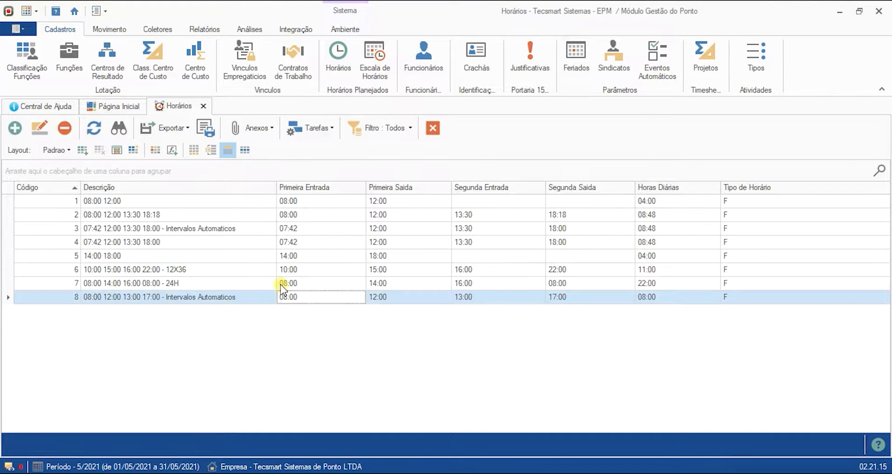
{"action": "key", "text": "Up"}
{"action": "key", "text": "Up"}
{"action": "key", "text": "Up"}
{"action": "key", "text": "Up"}
{"action": "key", "text": "Up"}
{"action": "key", "text": "Up"}
{"action": "key", "text": "Up"}
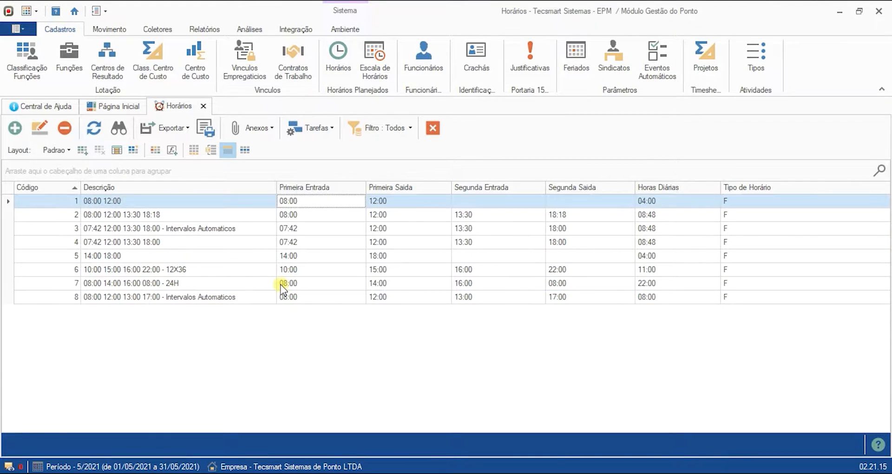
{"action": "key", "text": "Down"}
{"action": "key", "text": "Down"}
{"action": "key", "text": "Down"}
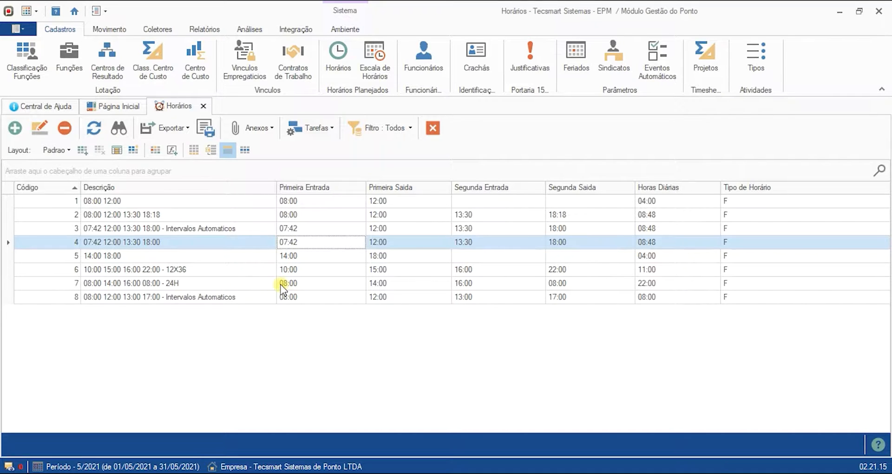
{"action": "key", "text": "Up"}
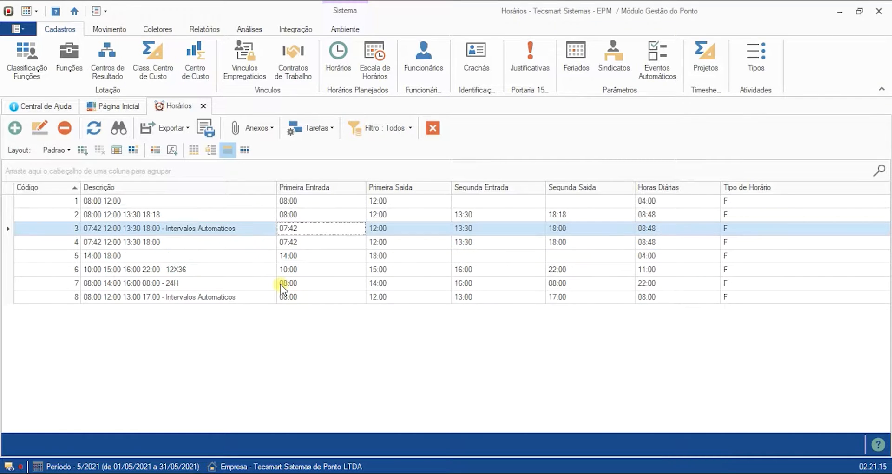
Examine the periods and pre-assigned intervals of schedule 3, "07:42 12:00 13:30 18:00 - Intervalos Automaticos", and leave without saving
{"action": "double_click", "coordinate": [194, 226]}
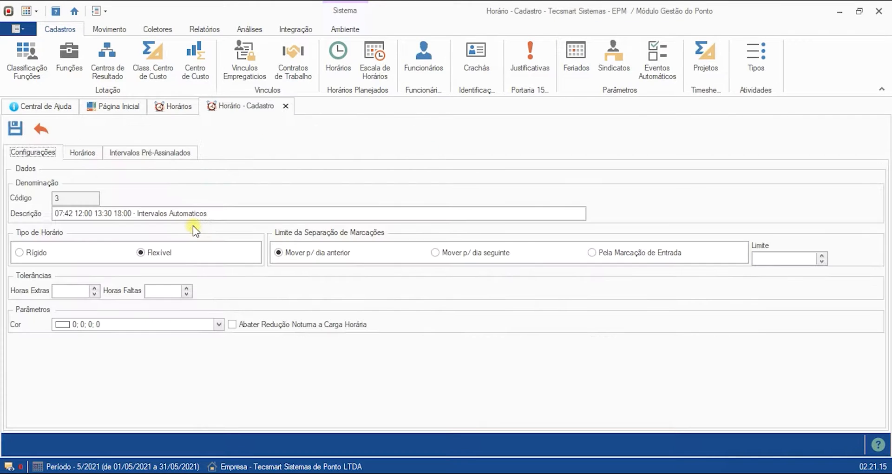
{"action": "left_click", "coordinate": [91, 155]}
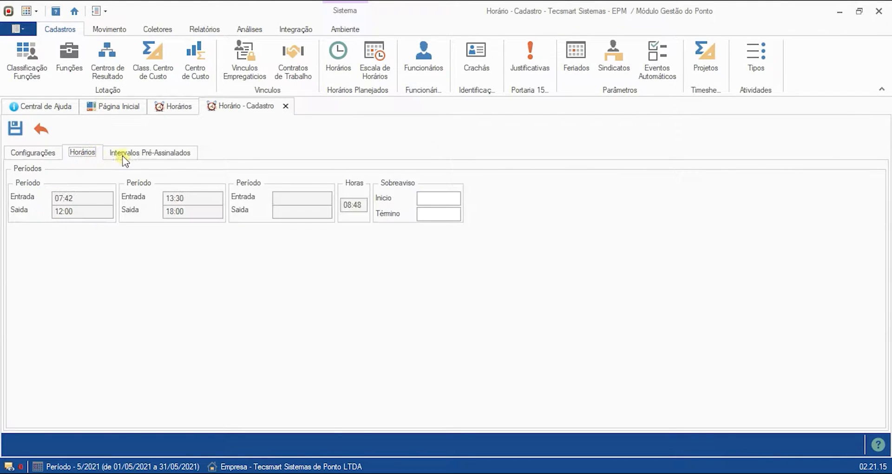
{"action": "left_click", "coordinate": [134, 155]}
{"action": "left_click", "coordinate": [92, 231]}
{"action": "left_click", "coordinate": [43, 130]}
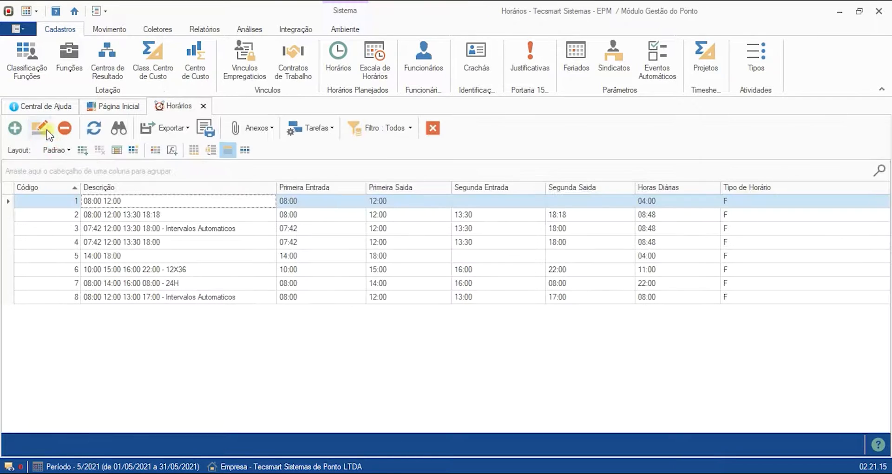
Compare the list rows of schedules 3 and 4, with and without automatic intervals
{"action": "left_click", "coordinate": [191, 246]}
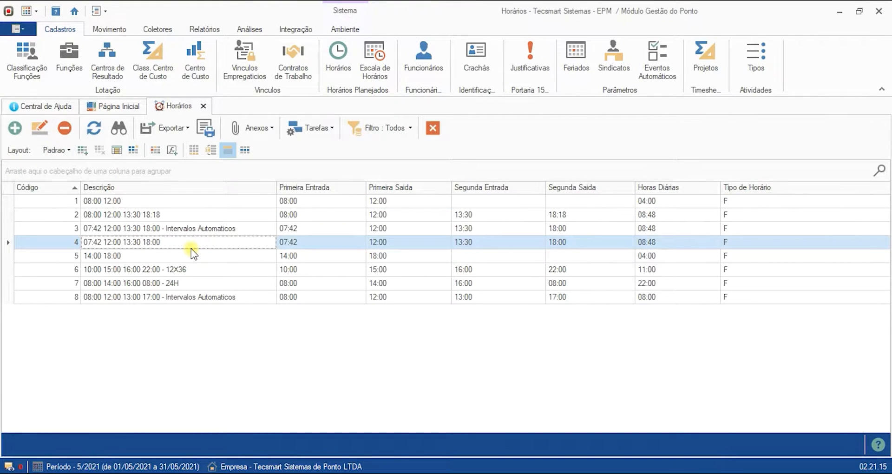
{"action": "key", "text": "Up"}
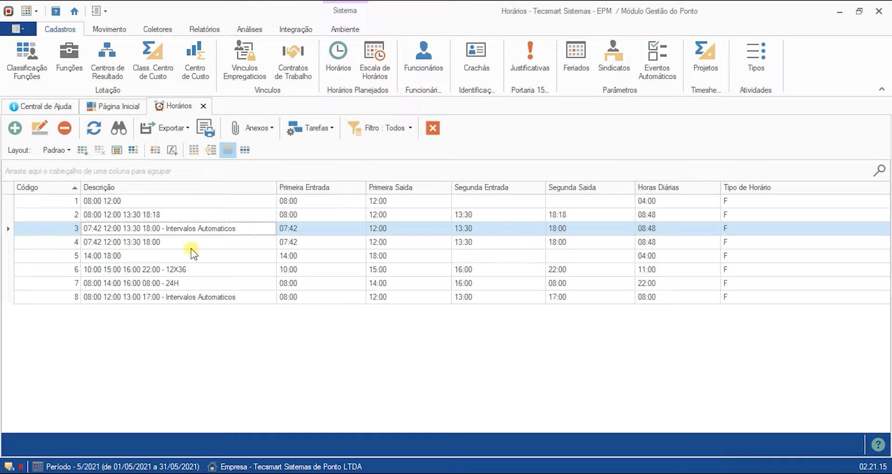
{"action": "key", "text": "Down"}
{"action": "key", "text": "Up"}
{"action": "key", "text": "Down"}
{"action": "key", "text": "Up"}
{"action": "key", "text": "Down"}
{"action": "key", "text": "Up"}
{"action": "key", "text": "Down"}
{"action": "key", "text": "Up"}
{"action": "key", "text": "Down"}
{"action": "key", "text": "Up"}
{"action": "key", "text": "Down"}
{"action": "key", "text": "Up"}
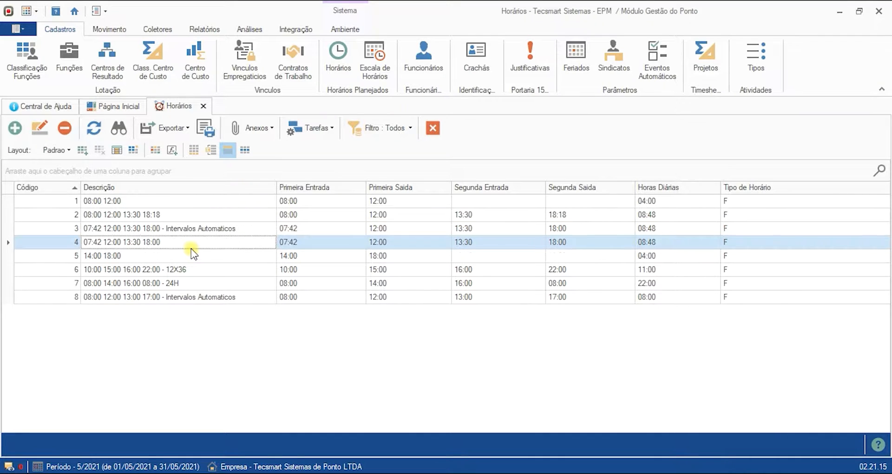
Check the pre-assigned intervals of schedule 4, "07:42 12:00 13:30 18:00", and return to the list without saving
{"action": "left_click", "coordinate": [192, 247]}
{"action": "left_click", "coordinate": [145, 242]}
{"action": "double_click", "coordinate": [146, 242]}
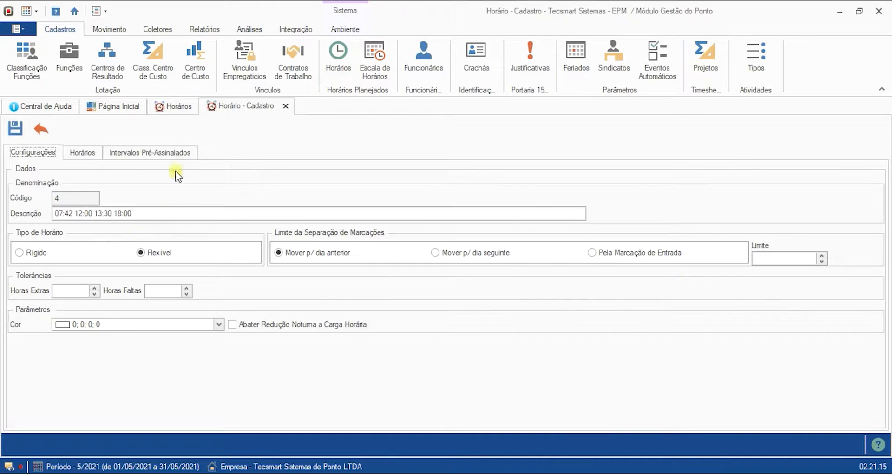
{"action": "left_click", "coordinate": [174, 152]}
{"action": "left_click", "coordinate": [41, 129]}
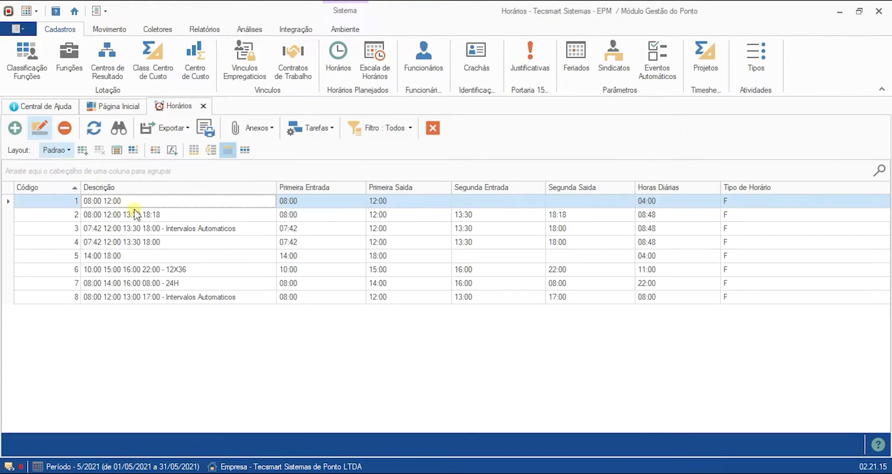
Reopen schedule 3 to check its pre-assigned interval times, and return to the list without saving
{"action": "left_click", "coordinate": [158, 229]}
{"action": "double_click", "coordinate": [158, 228]}
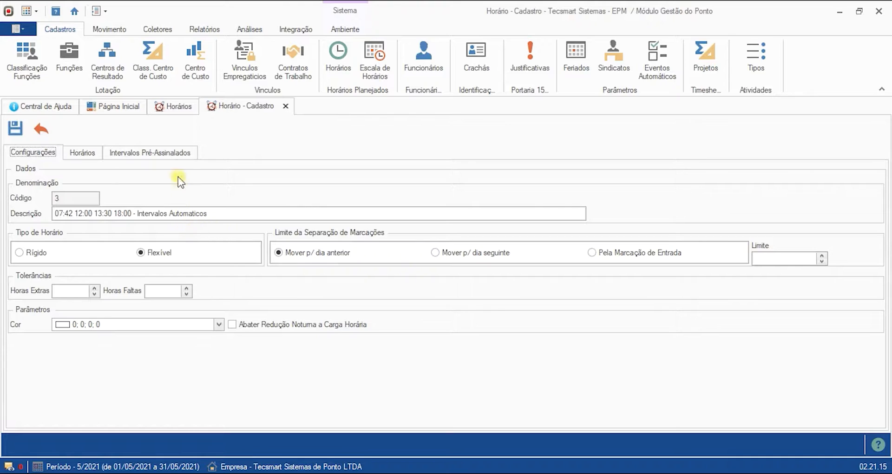
{"action": "left_click", "coordinate": [172, 153]}
{"action": "left_click", "coordinate": [49, 232]}
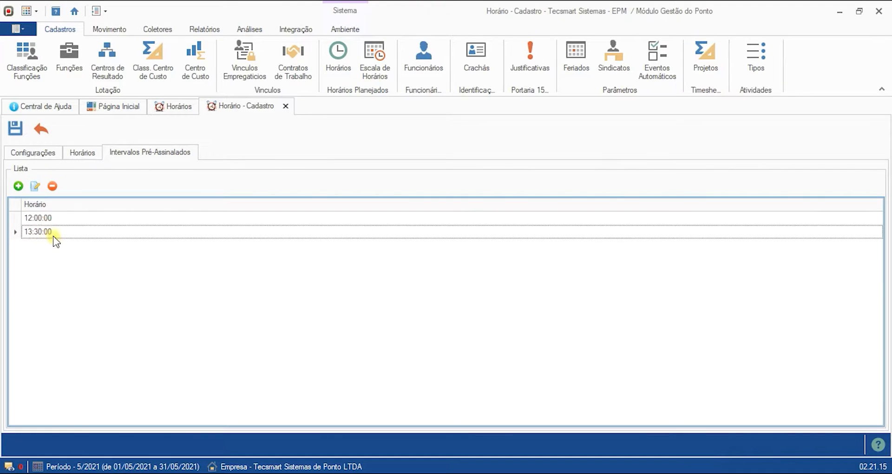
{"action": "left_click", "coordinate": [41, 129]}
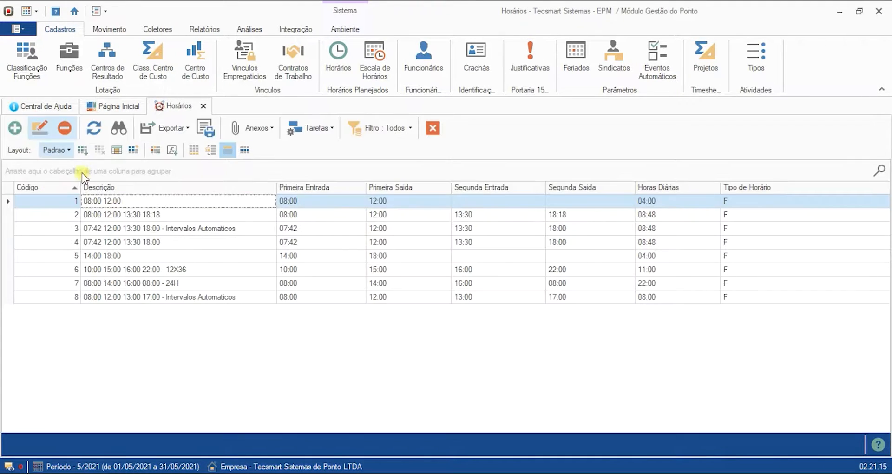
{"action": "left_click", "coordinate": [158, 233]}
{"action": "key", "text": "Down"}
{"action": "key", "text": "Up"}
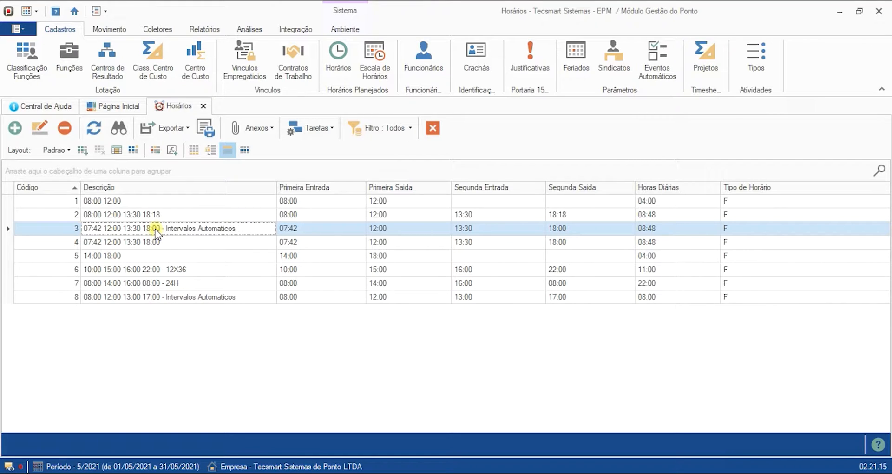
{"action": "key", "text": "Down"}
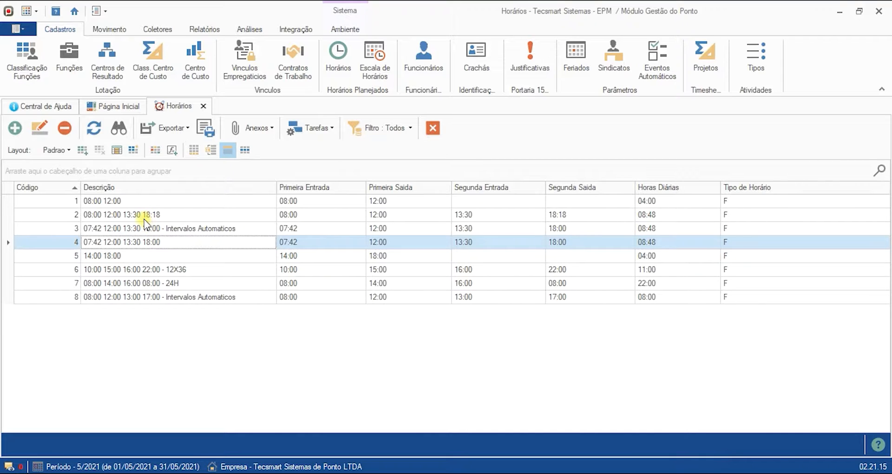
{"action": "left_click", "coordinate": [146, 218]}
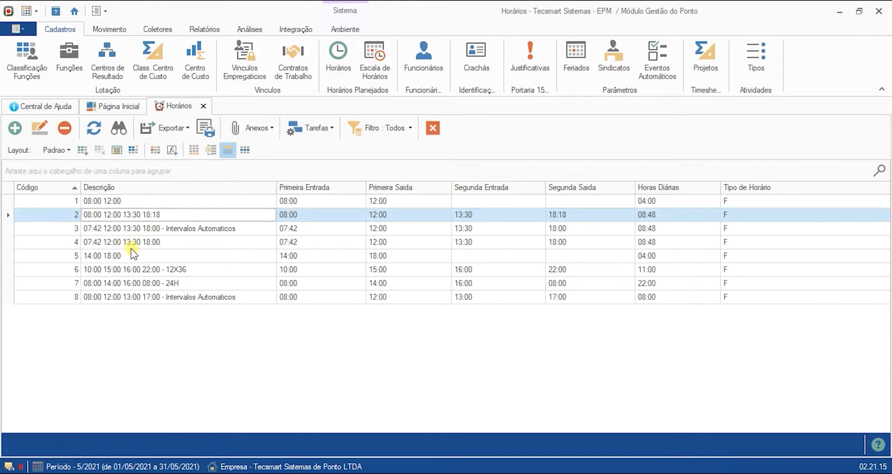
Create a new schedule with the description "14:00 18:00 19:00 22:20 - Intervalos Automaticos"
{"action": "left_click", "coordinate": [15, 129]}
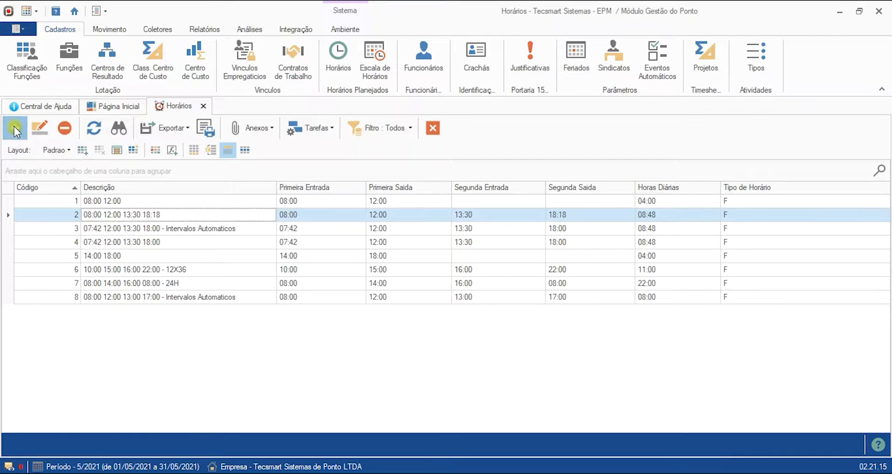
{"action": "type", "text": "14"}
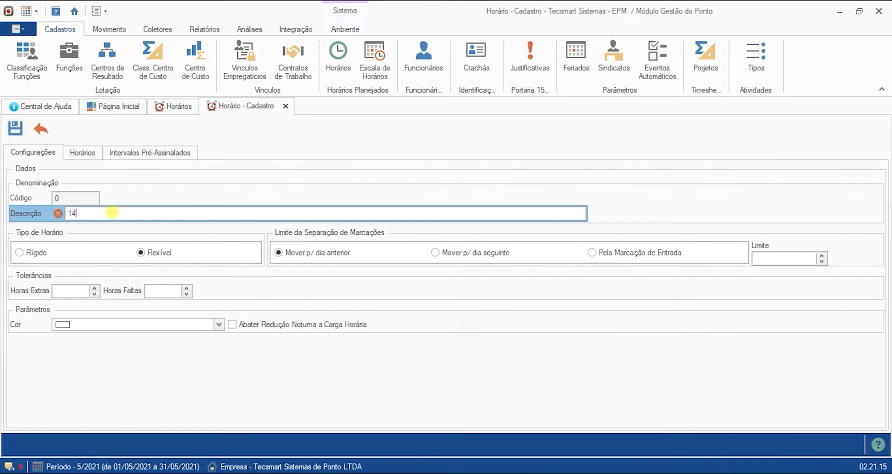
{"action": "type", "text": ":00 18:00 19:00 22:20"}
{"action": "left_click_drag", "start_coordinate": [154, 213], "coordinate": [59, 213]}
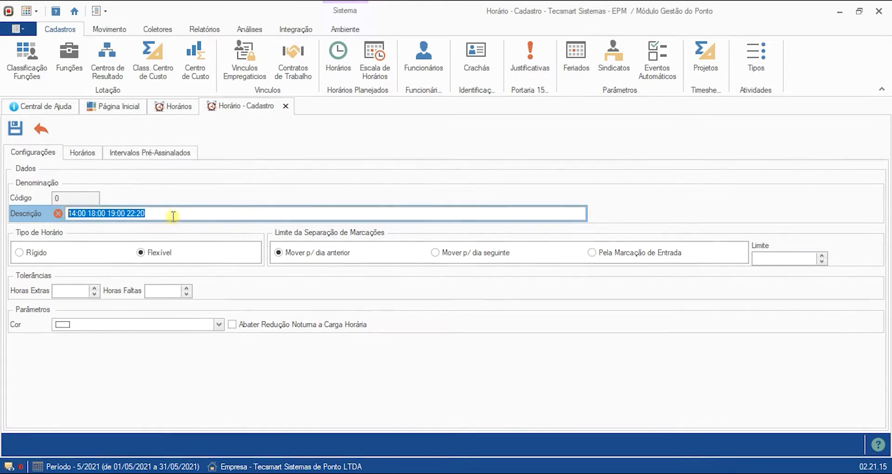
{"action": "left_click", "coordinate": [172, 215]}
{"action": "type", "text": "- "}
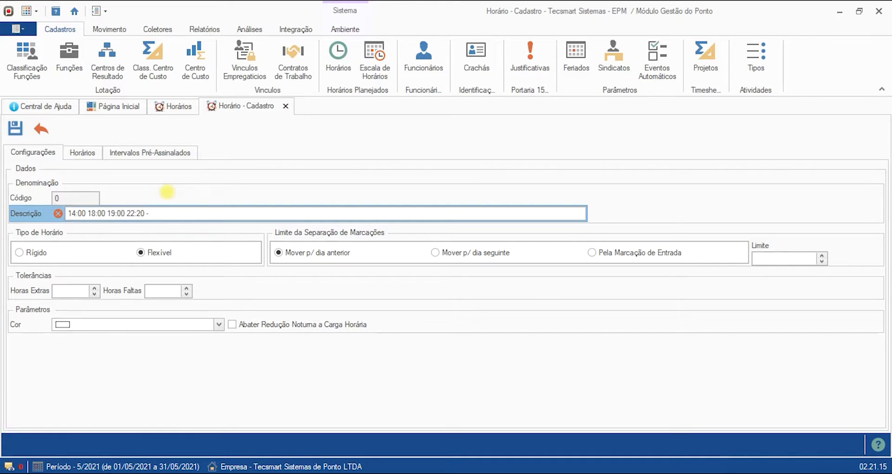
{"action": "type", "text": "Inter"}
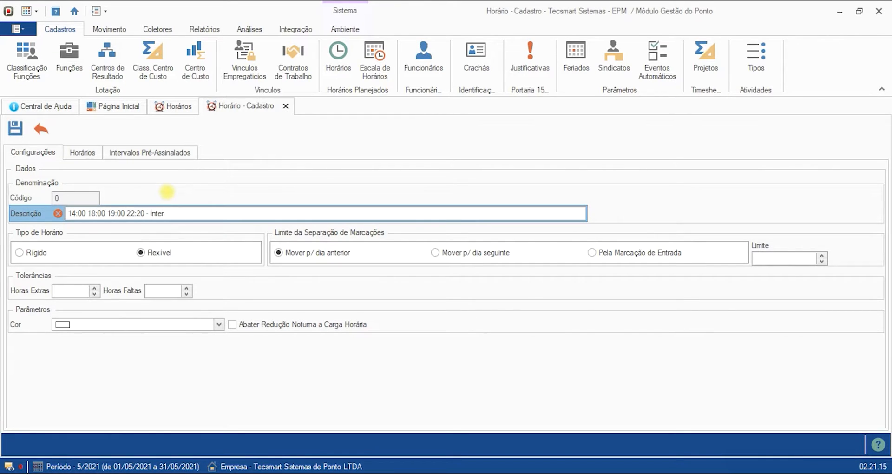
{"action": "type", "text": "valos Automaticos"}
Set the schedule's first period to 14:00–18:00 and second to 19:00–22:20, save it, and select it in the list
{"action": "left_click", "coordinate": [83, 153]}
{"action": "left_click", "coordinate": [88, 198]}
{"action": "type", "text": "14:00"}
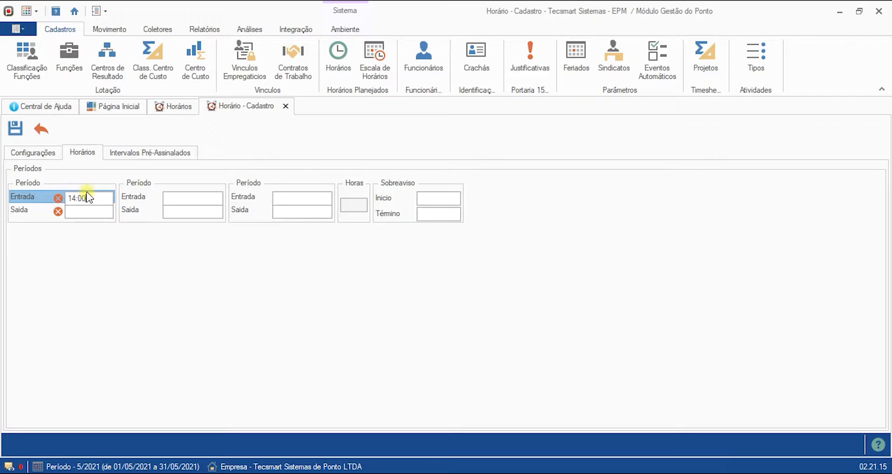
{"action": "key", "text": "Tab"}
{"action": "type", "text": "1"}
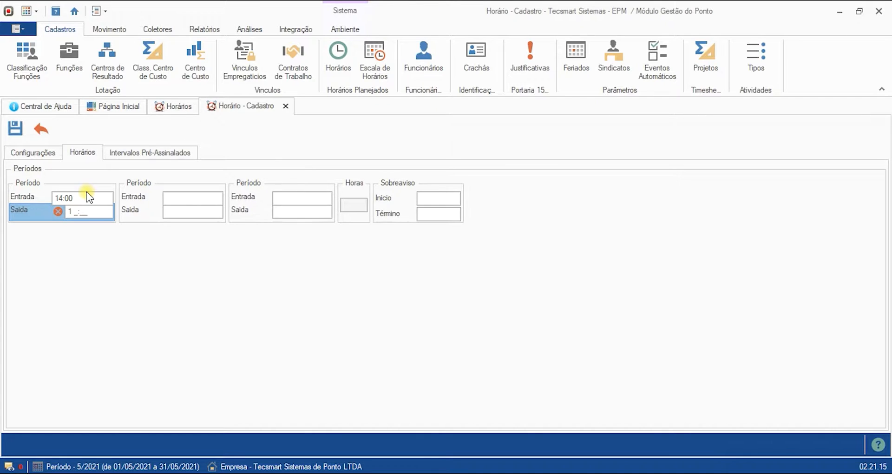
{"action": "type", "text": "8:00"}
{"action": "key", "text": "Tab"}
{"action": "type", "text": "19:00"}
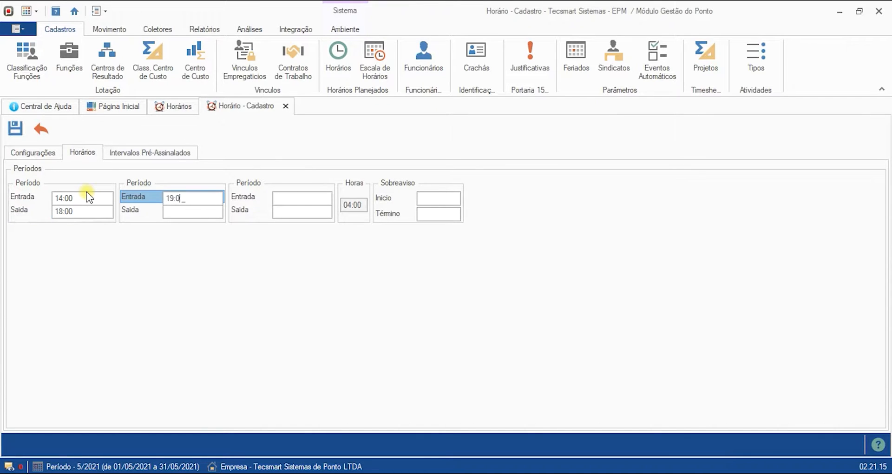
{"action": "key", "text": "Tab"}
{"action": "type", "text": "22:20"}
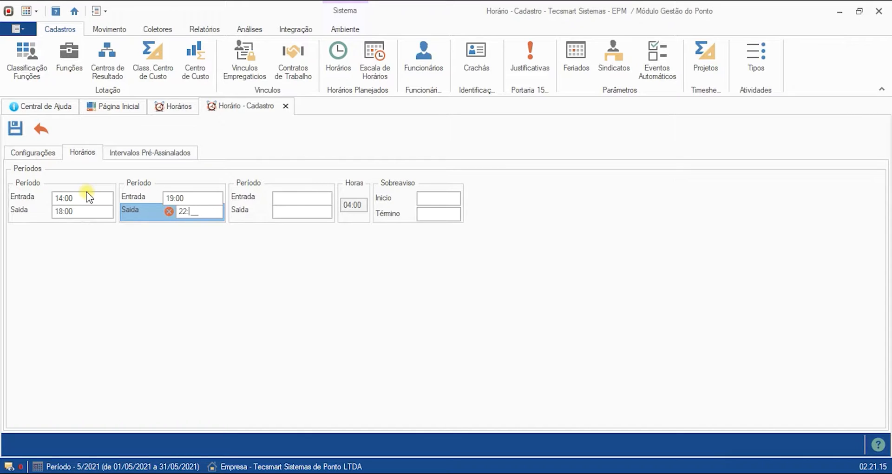
{"action": "key", "text": "Tab"}
{"action": "left_click", "coordinate": [354, 205]}
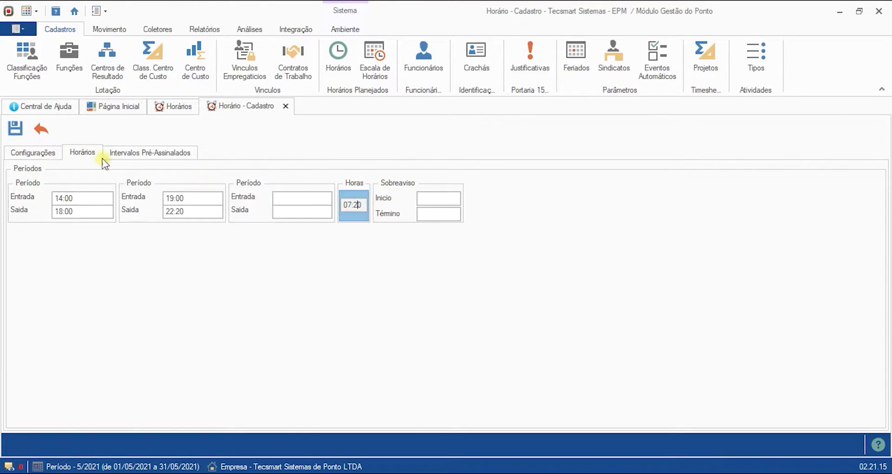
{"action": "left_click", "coordinate": [16, 136]}
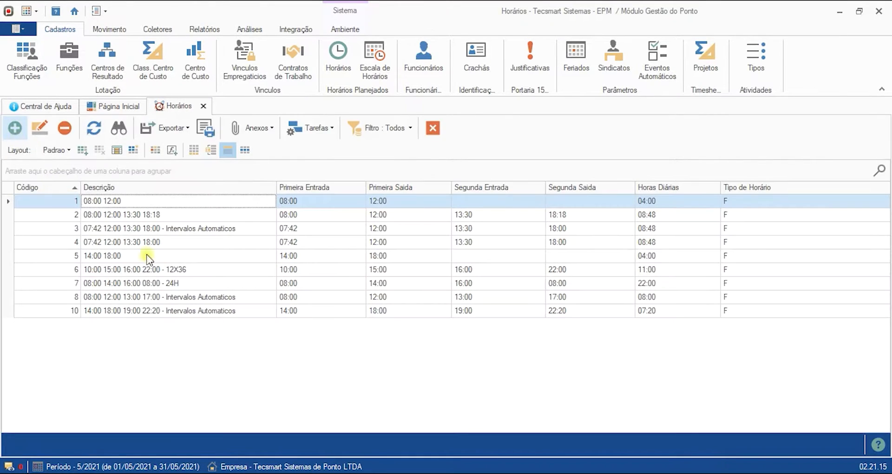
{"action": "left_click", "coordinate": [202, 314]}
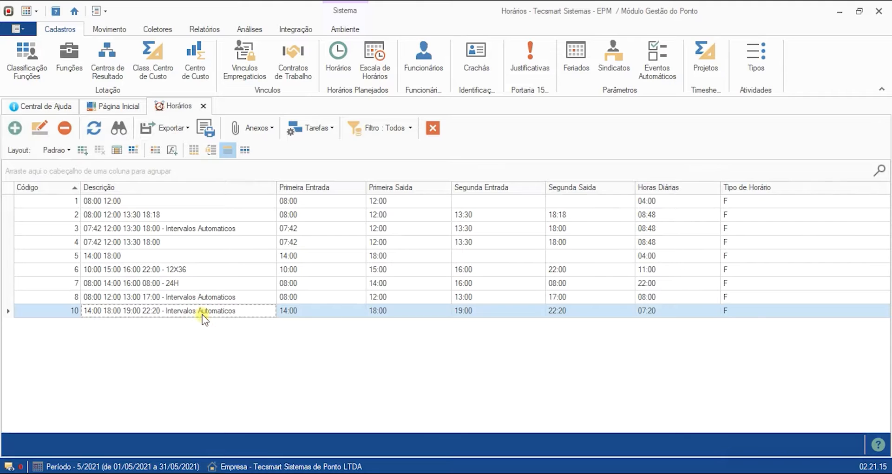
{"action": "double_click", "coordinate": [178, 311]}
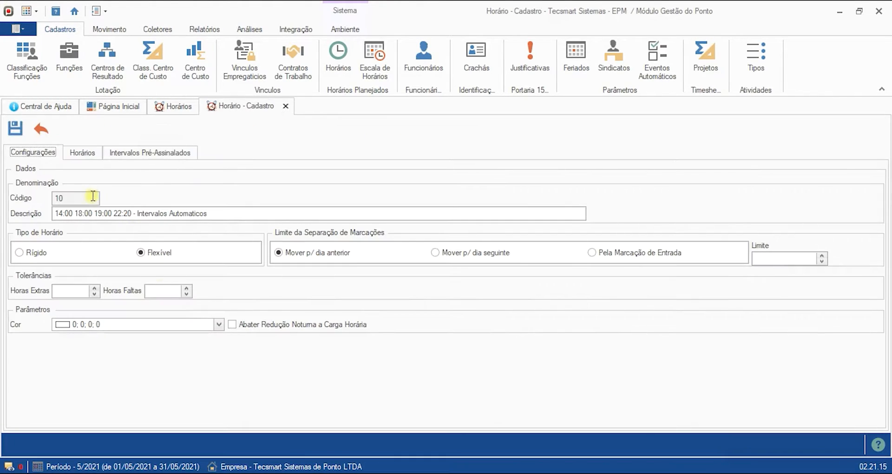
{"action": "left_click", "coordinate": [42, 132]}
{"action": "left_click", "coordinate": [179, 312]}
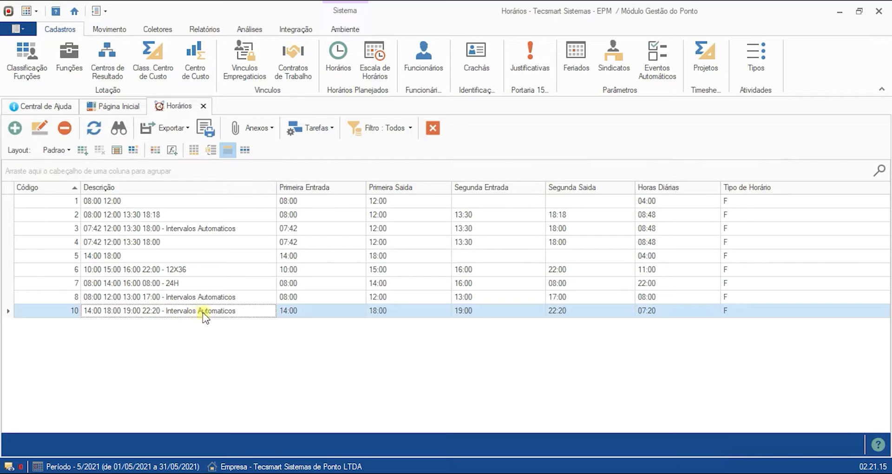
Open schedule 10 for editing, review its description and period times, and go to its list of pre-assigned intervals
{"action": "left_click", "coordinate": [31, 128]}
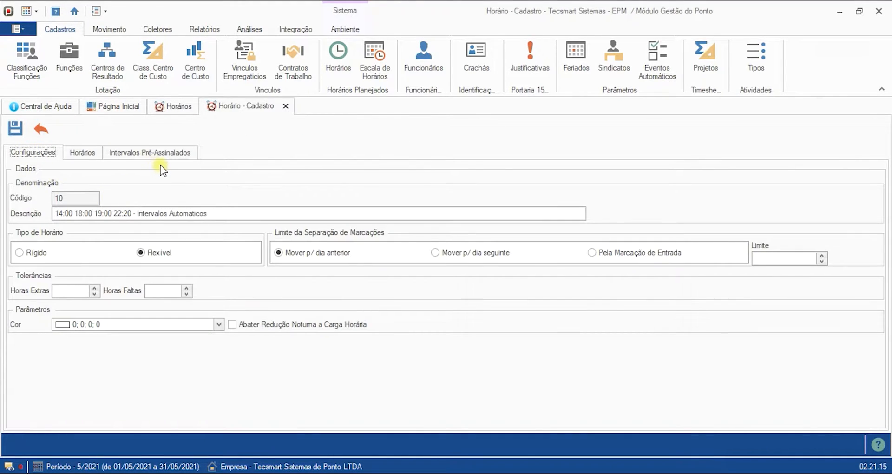
{"action": "left_click", "coordinate": [164, 154]}
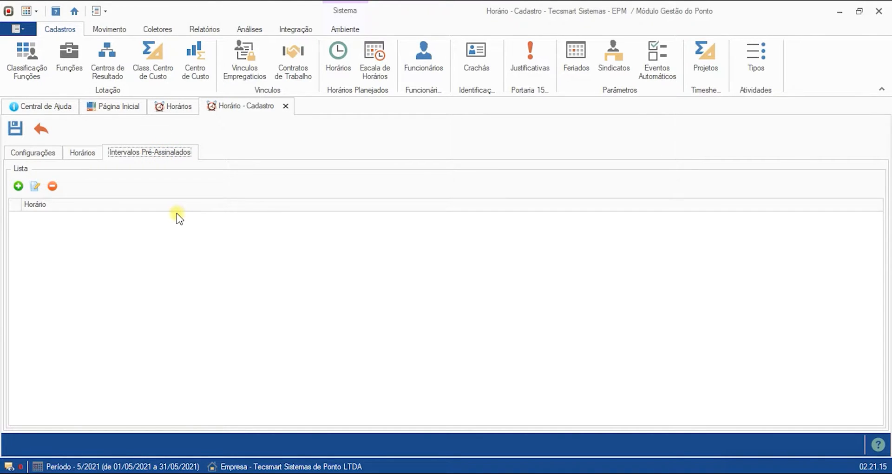
{"action": "left_click", "coordinate": [33, 152]}
{"action": "left_click_drag", "start_coordinate": [112, 213], "coordinate": [80, 213]}
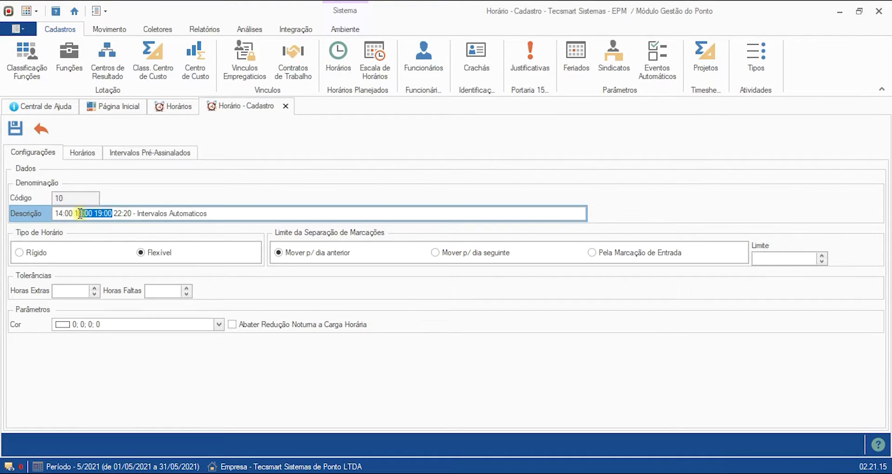
{"action": "left_click", "coordinate": [94, 154]}
{"action": "left_click_drag", "start_coordinate": [88, 211], "coordinate": [55, 211]}
{"action": "left_click_drag", "start_coordinate": [183, 198], "coordinate": [158, 198]}
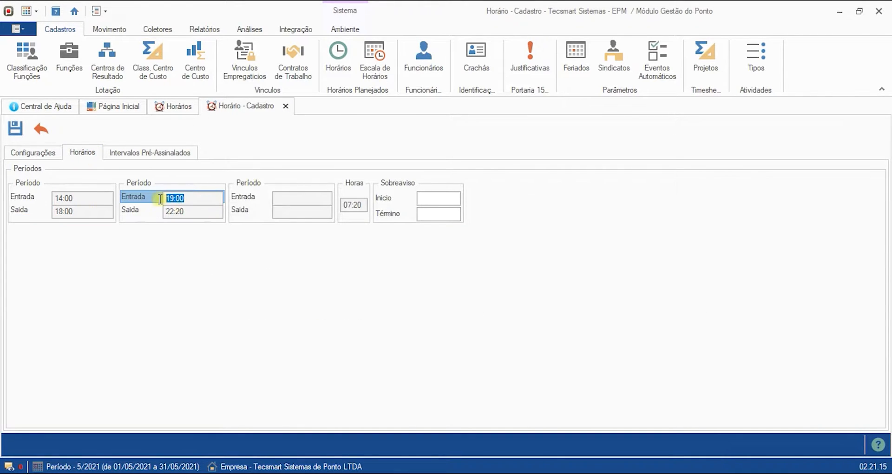
{"action": "left_click", "coordinate": [166, 152]}
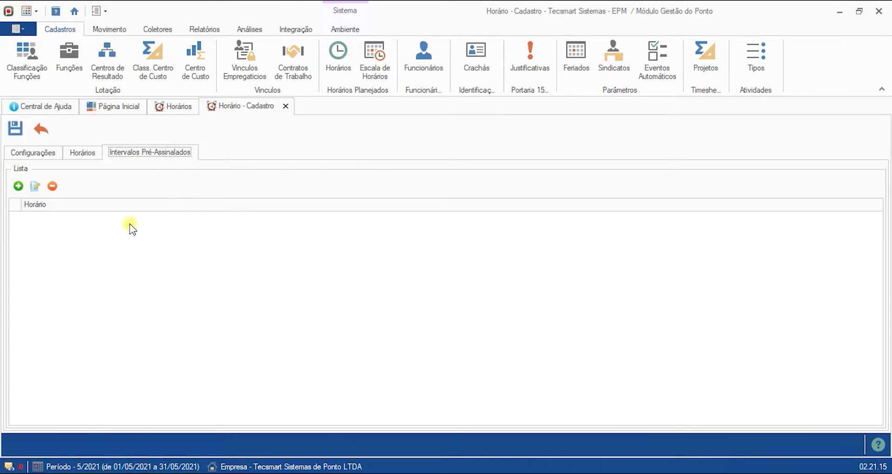
Start a new pre-assigned interval at 18:00:00 with Data da Alocação as its chronological date definition
{"action": "left_click", "coordinate": [18, 185]}
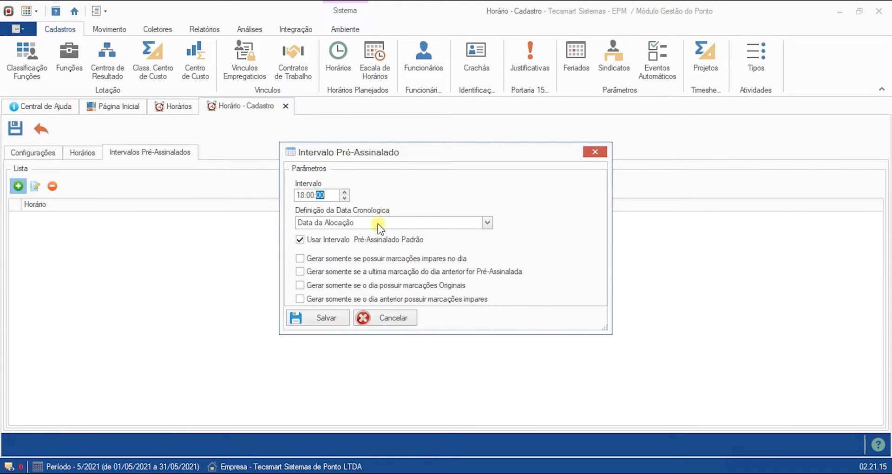
{"action": "left_click_drag", "start_coordinate": [328, 195], "coordinate": [297, 195]}
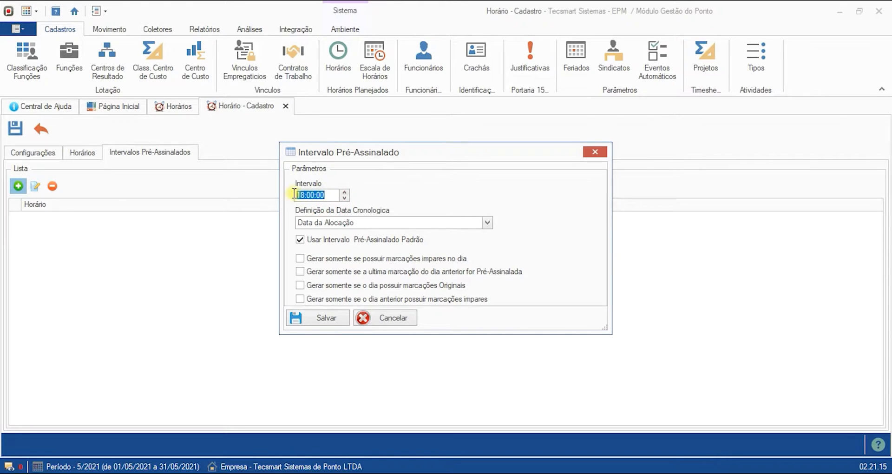
{"action": "left_click", "coordinate": [356, 226]}
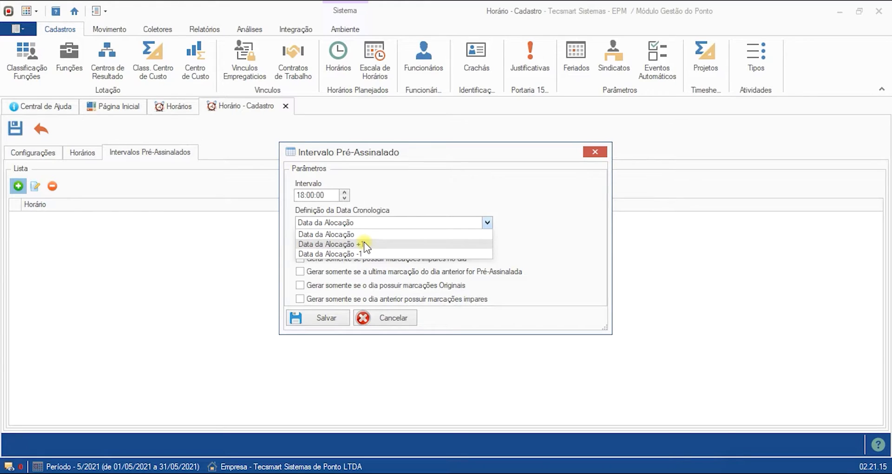
{"action": "left_click", "coordinate": [367, 235]}
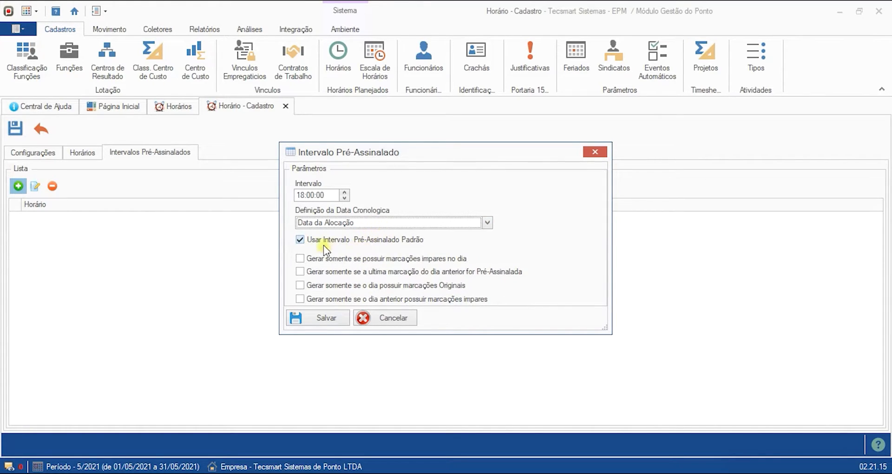
{"action": "mouse_move", "coordinate": [311, 244]}
{"action": "left_click", "coordinate": [333, 196]}
{"action": "left_click_drag", "start_coordinate": [332, 197], "coordinate": [298, 195]}
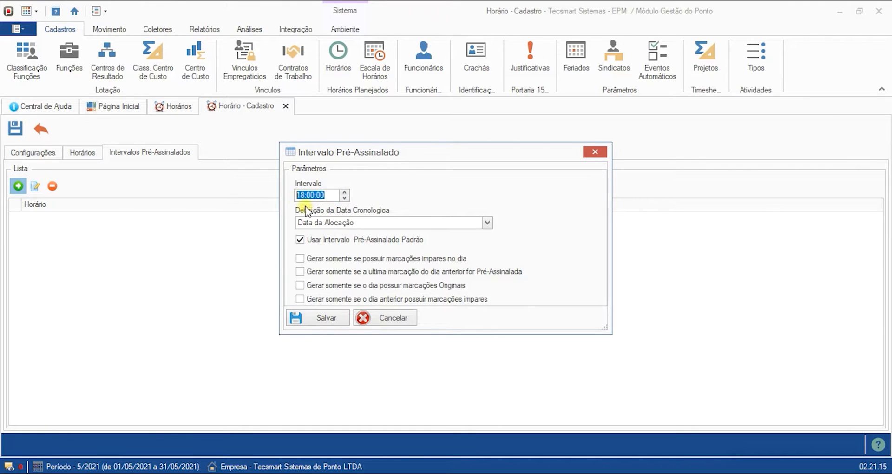
{"action": "left_click", "coordinate": [349, 222]}
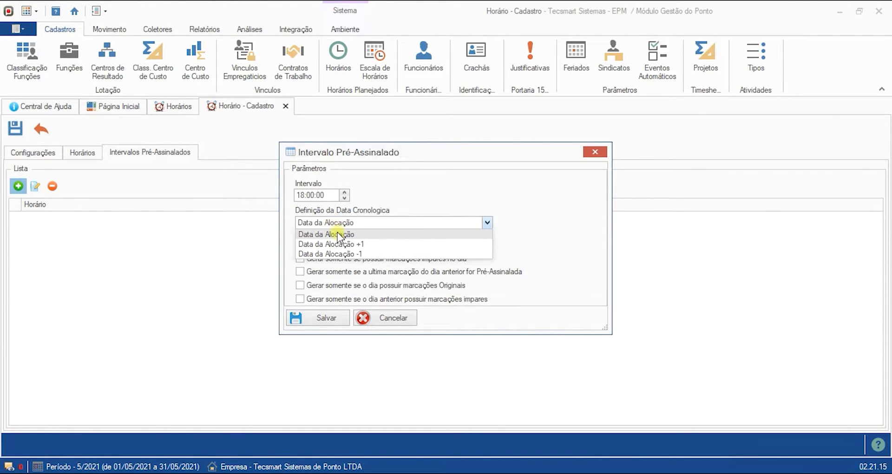
{"action": "left_click", "coordinate": [337, 234]}
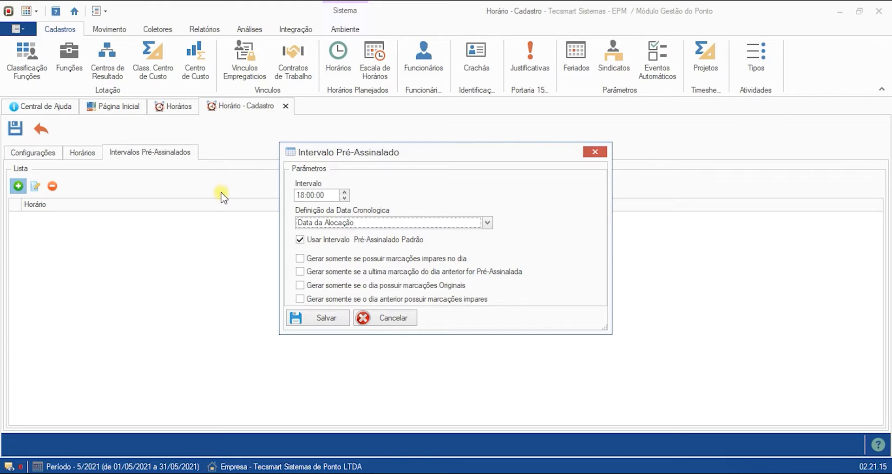
Examine the explanation of the Usar Intervalo Pré-Assinalado Padrão option for the 18:00:00 interval, leaving the option enabled
{"action": "left_click_drag", "start_coordinate": [328, 195], "coordinate": [294, 194]}
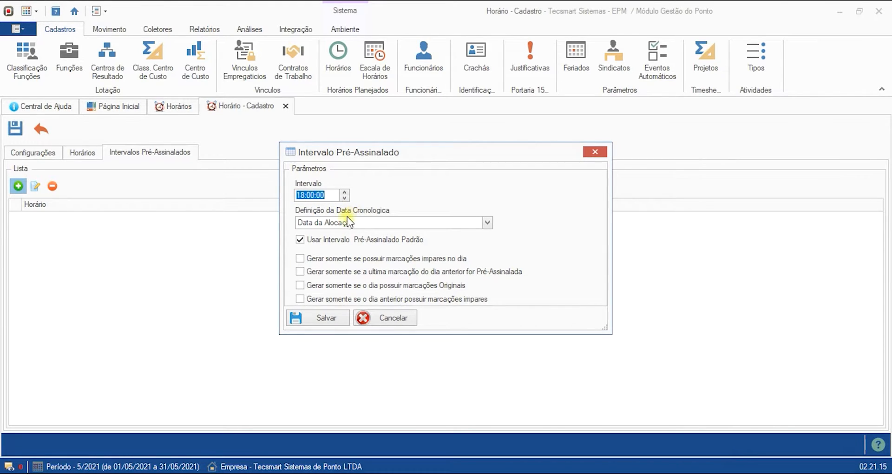
{"action": "mouse_move", "coordinate": [341, 245]}
{"action": "mouse_move", "coordinate": [379, 242]}
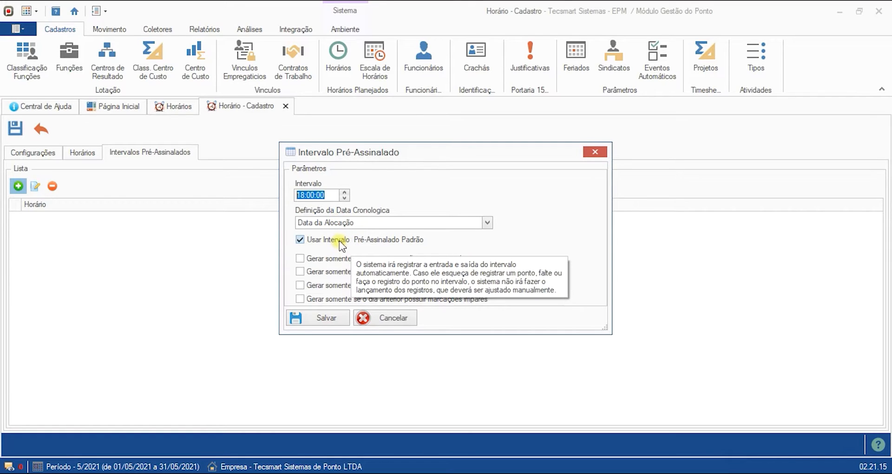
{"action": "left_click", "coordinate": [352, 240]}
{"action": "left_click", "coordinate": [353, 240]}
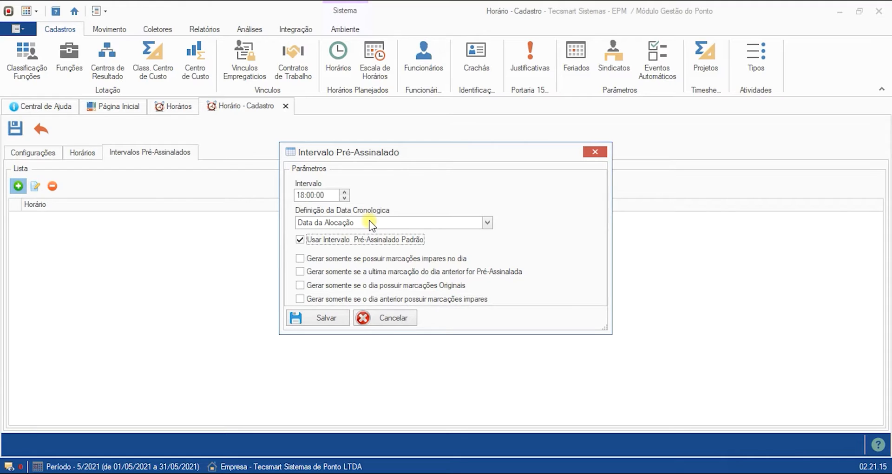
{"action": "mouse_move", "coordinate": [303, 242]}
{"action": "left_click_drag", "start_coordinate": [325, 196], "coordinate": [296, 194]}
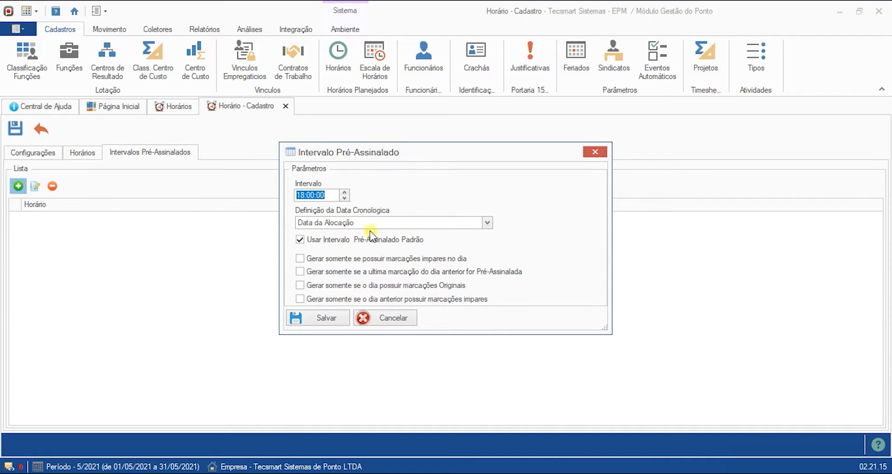
{"action": "mouse_move", "coordinate": [346, 243]}
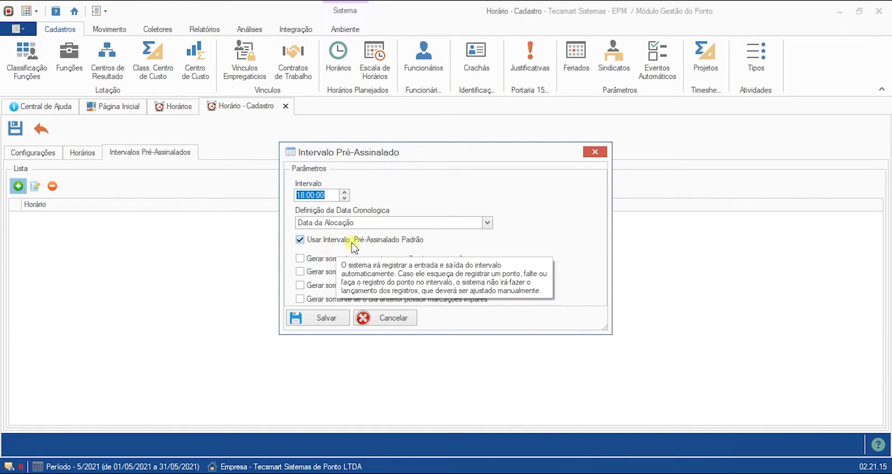
Try out the Gerar somente conditions with Usar Intervalo Pré-Assinalado Padrão disabled, and re-enable the standard option
{"action": "left_click", "coordinate": [353, 261]}
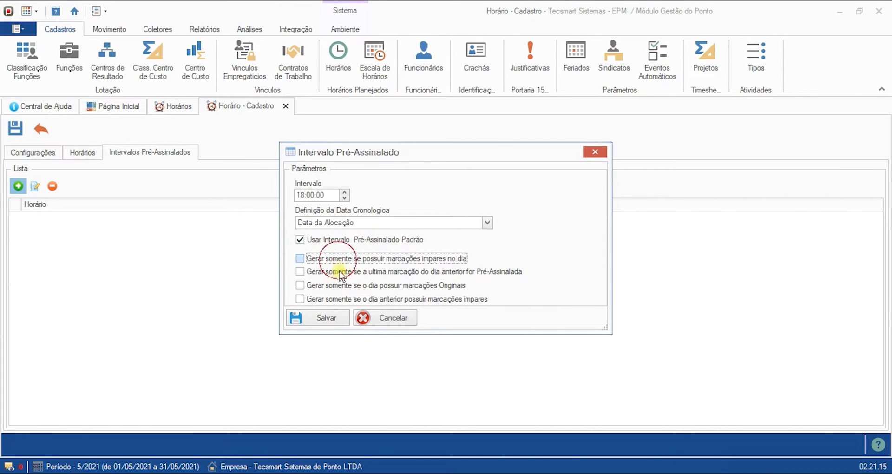
{"action": "left_click", "coordinate": [300, 239]}
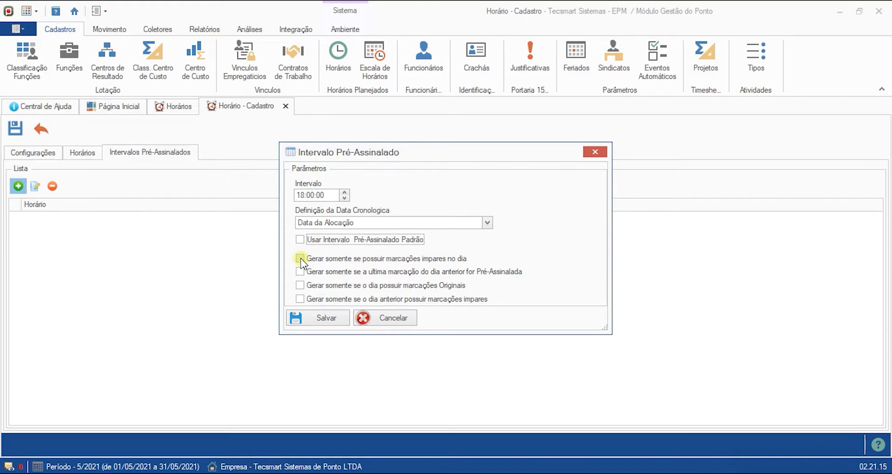
{"action": "left_click", "coordinate": [300, 258]}
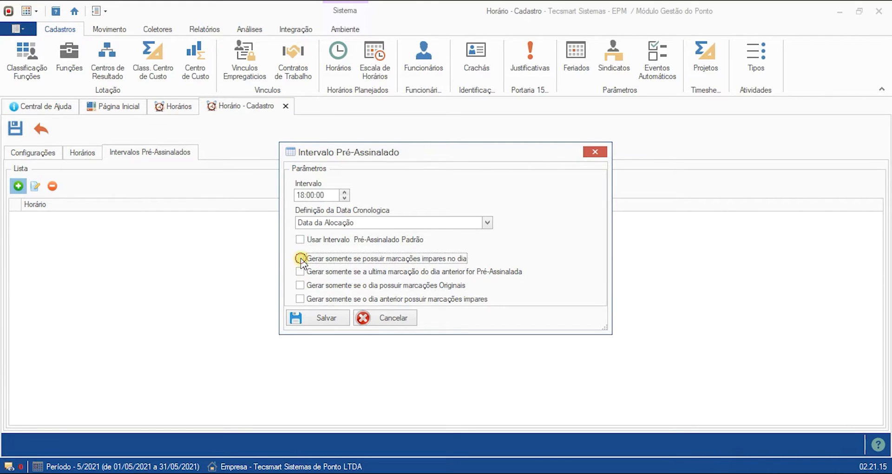
{"action": "left_click", "coordinate": [300, 272]}
{"action": "left_click", "coordinate": [300, 258]}
{"action": "left_click_drag", "start_coordinate": [325, 195], "coordinate": [298, 195]}
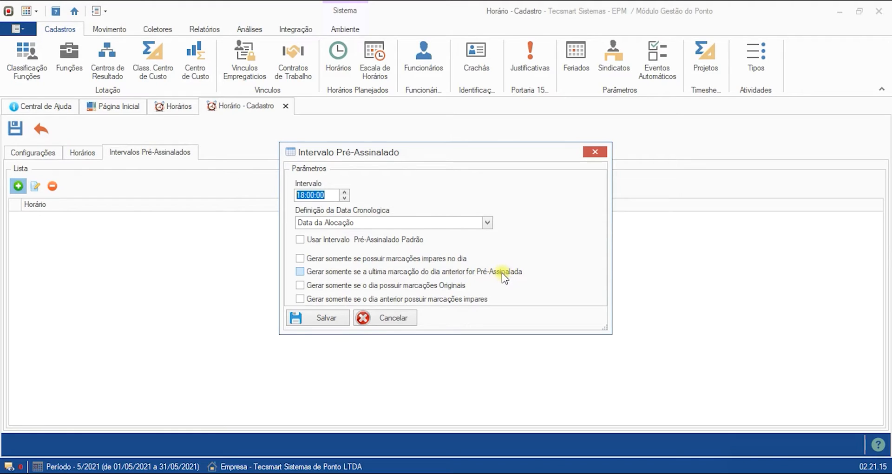
{"action": "left_click", "coordinate": [346, 286]}
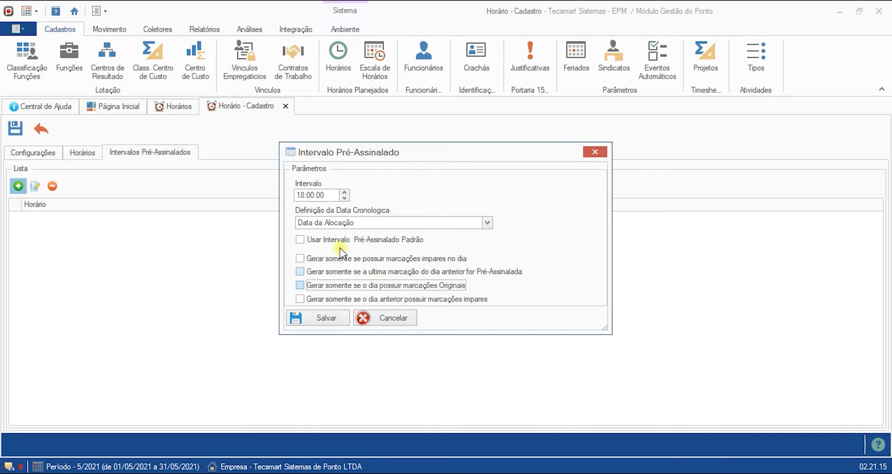
{"action": "left_click_drag", "start_coordinate": [329, 193], "coordinate": [287, 191]}
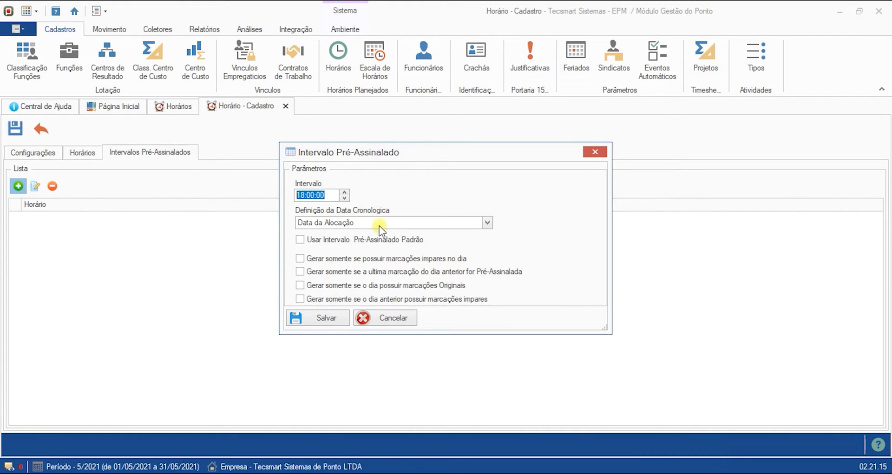
{"action": "left_click", "coordinate": [326, 240]}
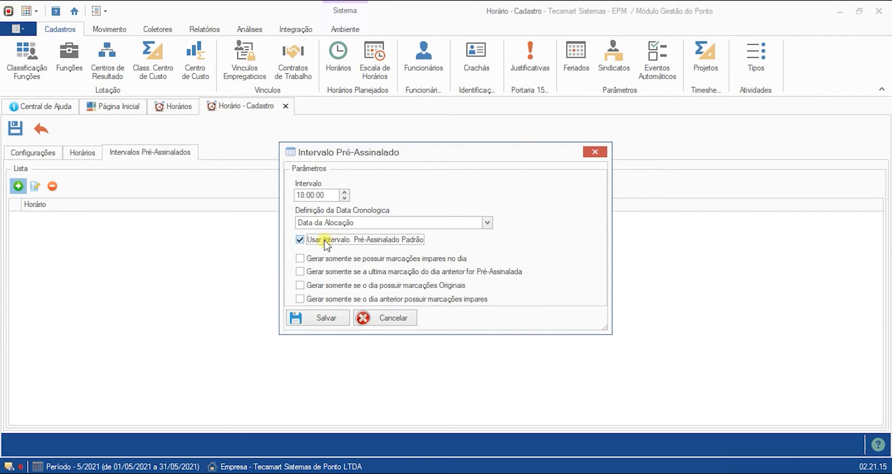
Save the 18:00:00 pre-assigned interval with the standard option enabled
{"action": "left_click", "coordinate": [320, 195]}
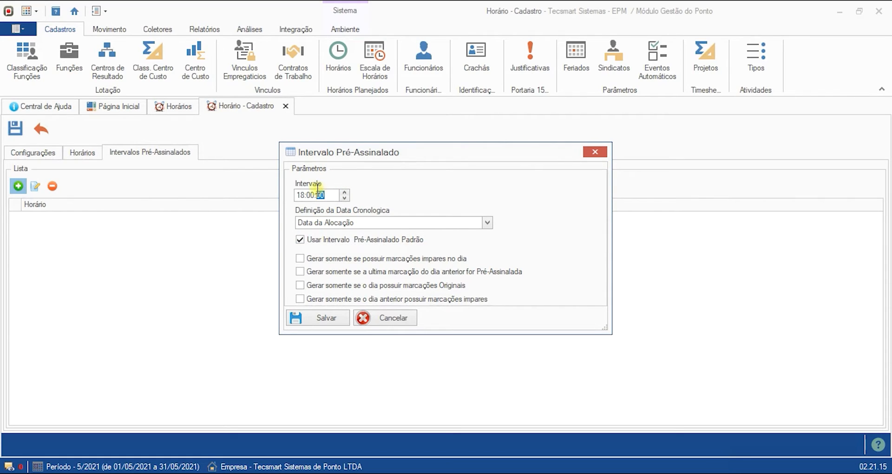
{"action": "left_click_drag", "start_coordinate": [296, 195], "coordinate": [330, 197]}
{"action": "left_click", "coordinate": [330, 198]}
{"action": "left_click", "coordinate": [298, 321]}
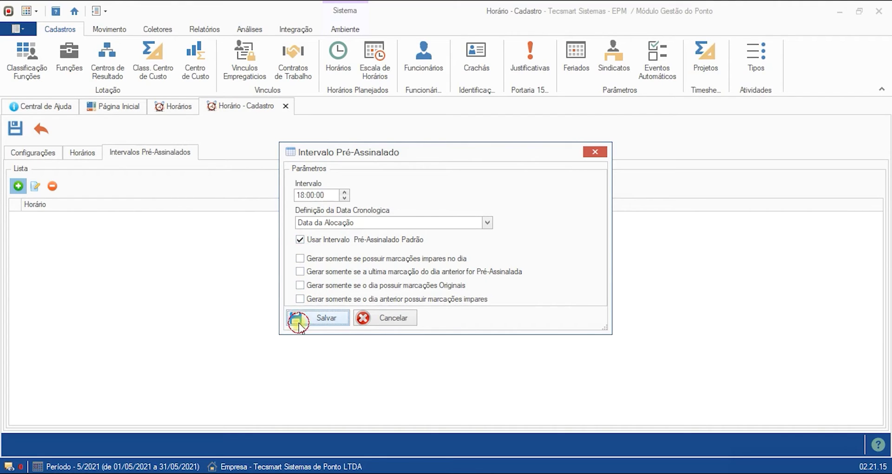
Add a second pre-assigned interval at 19:00:00 with the same options and save the schedule
{"action": "left_click", "coordinate": [18, 186]}
{"action": "type", "text": "19:00:00"}
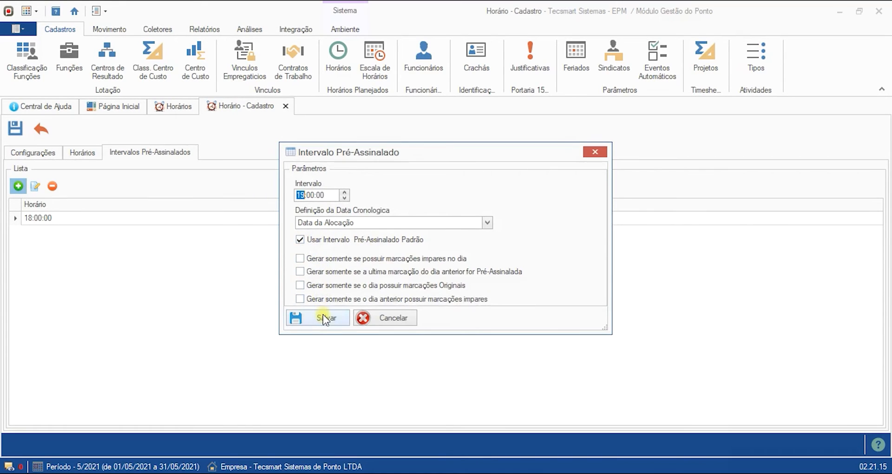
{"action": "left_click", "coordinate": [323, 318]}
{"action": "left_click", "coordinate": [16, 128]}
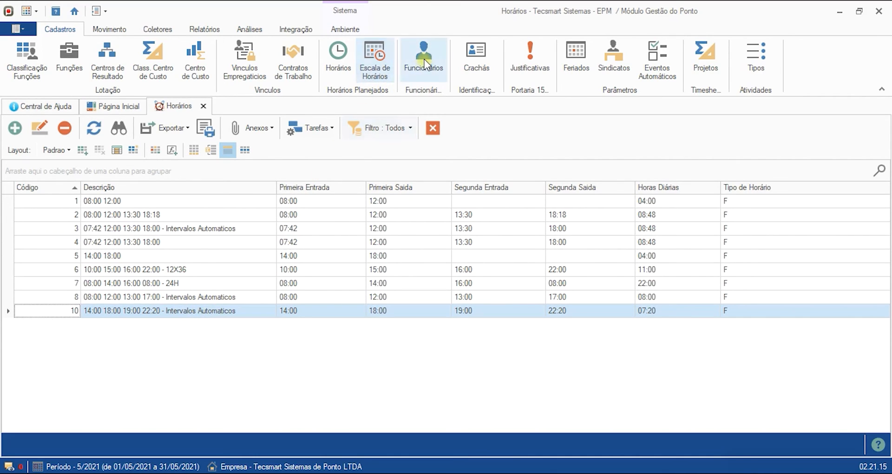
Open the employee register with all records and select the first employee
{"action": "left_click", "coordinate": [429, 76]}
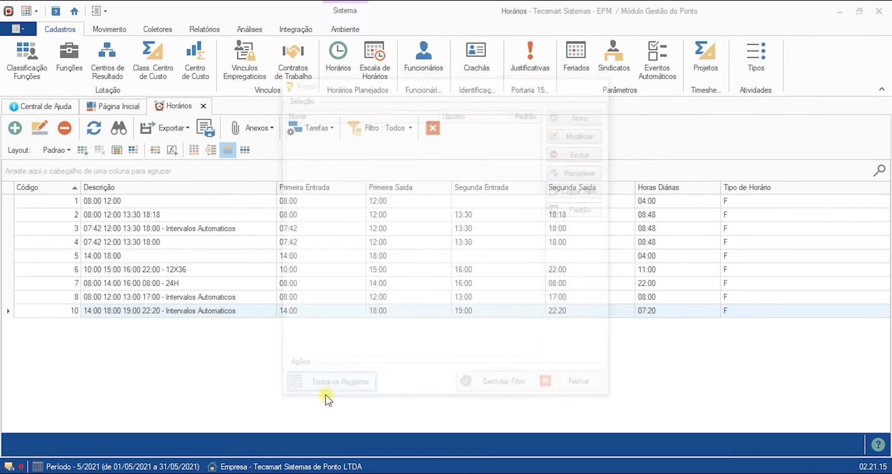
{"action": "left_click", "coordinate": [316, 254]}
{"action": "left_click", "coordinate": [315, 240]}
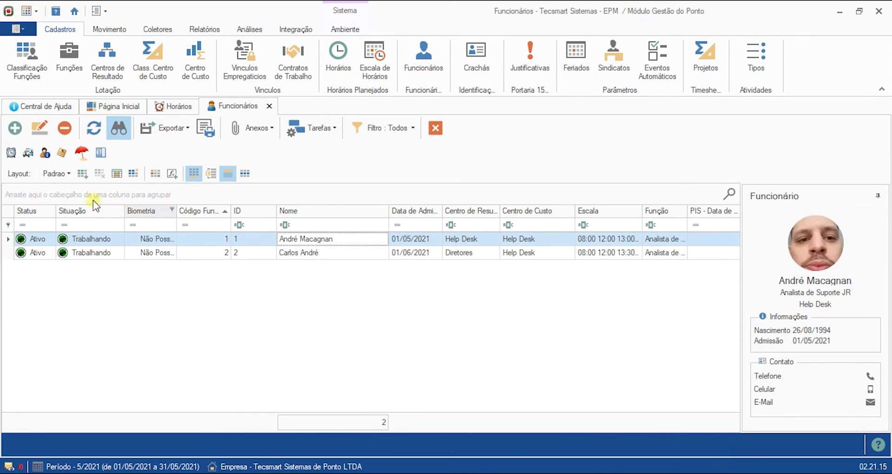
Examine the type, dates and times of the selected employee's 06/05/2021 punches in time management, and return to the employee list without changes
{"action": "left_click", "coordinate": [10, 155]}
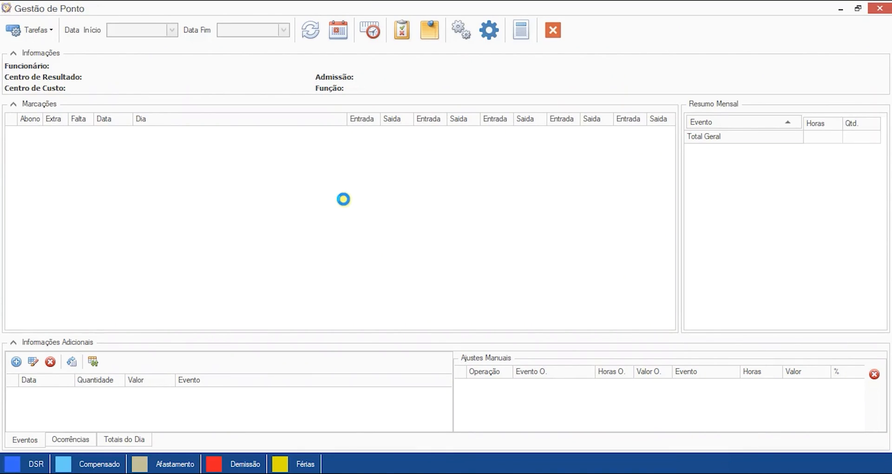
{"action": "left_click", "coordinate": [330, 197]}
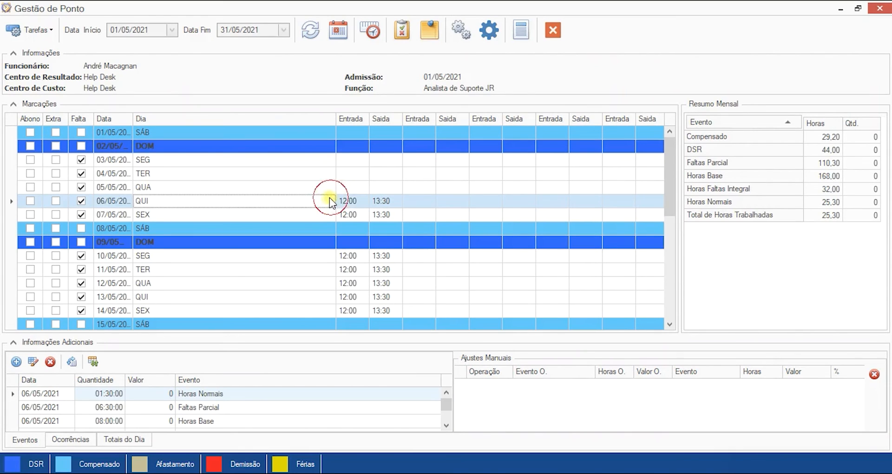
{"action": "key", "text": "Down"}
{"action": "double_click", "coordinate": [308, 200]}
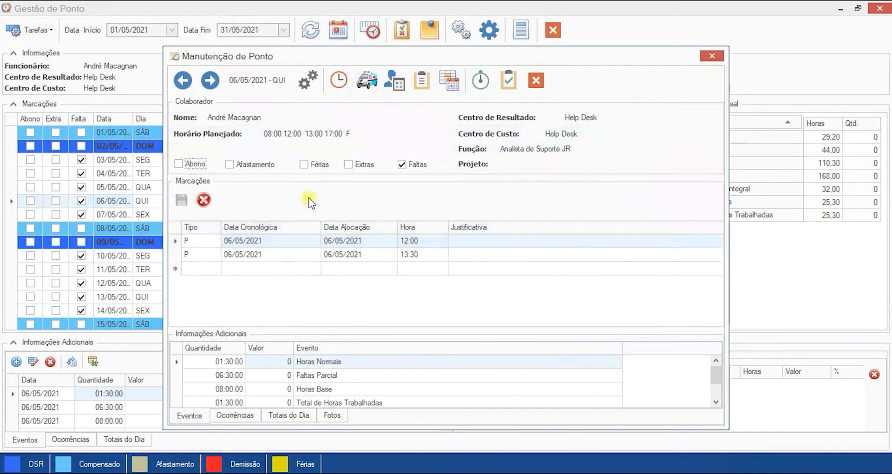
{"action": "left_click", "coordinate": [206, 240]}
{"action": "left_click", "coordinate": [263, 255]}
{"action": "left_click", "coordinate": [373, 239]}
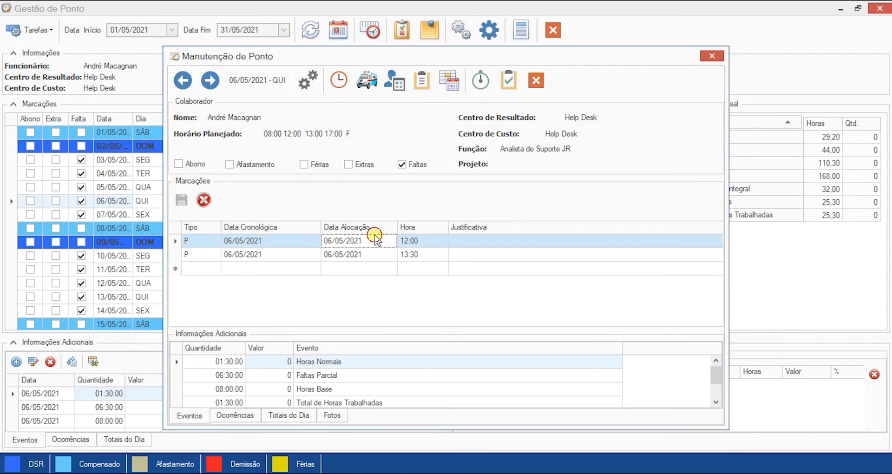
{"action": "left_click", "coordinate": [421, 255]}
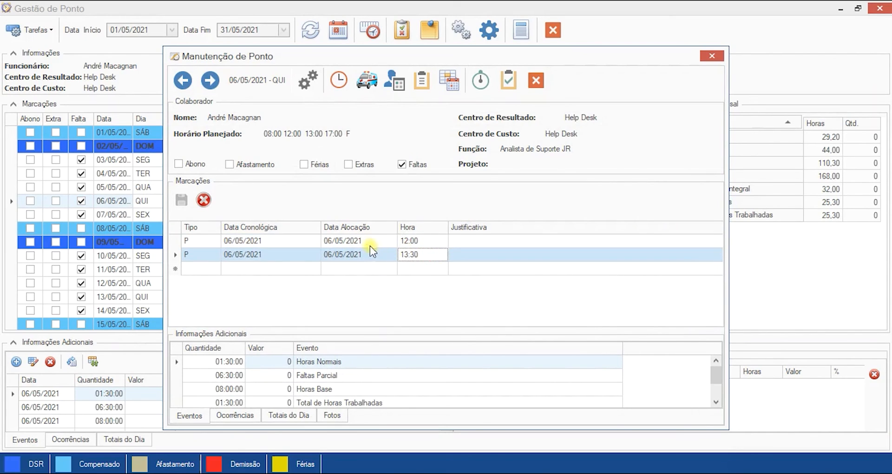
{"action": "left_click", "coordinate": [355, 256]}
{"action": "left_click", "coordinate": [255, 254]}
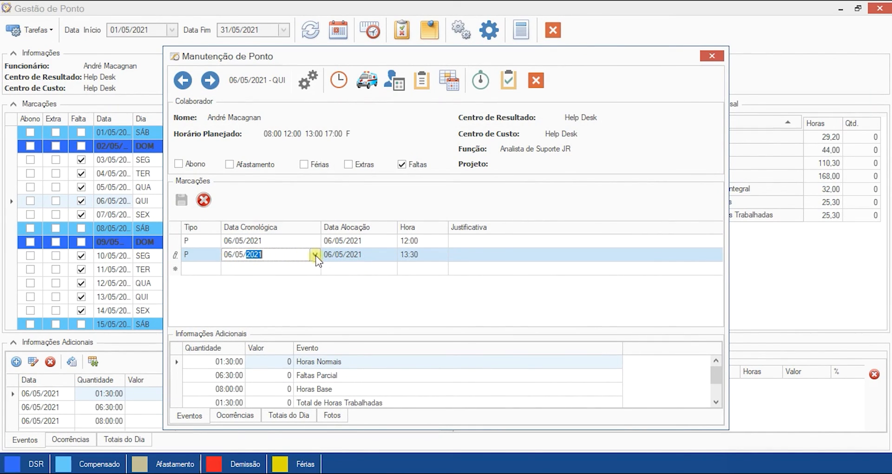
{"action": "left_click", "coordinate": [535, 80]}
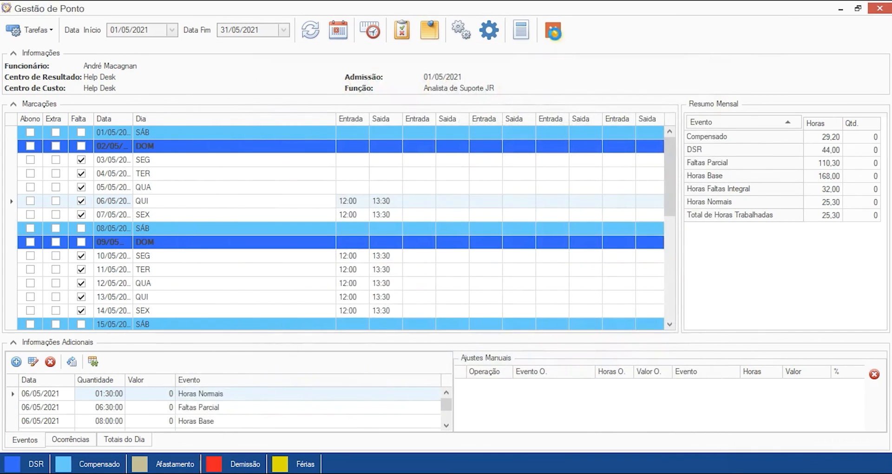
{"action": "left_click", "coordinate": [553, 31]}
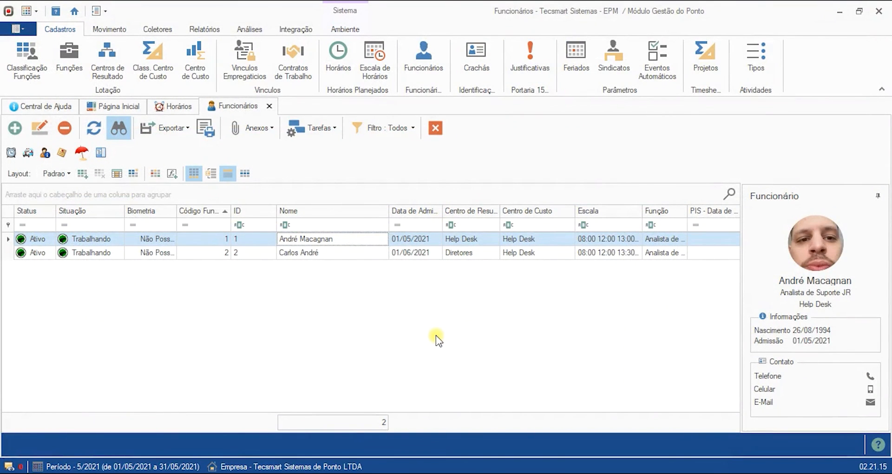